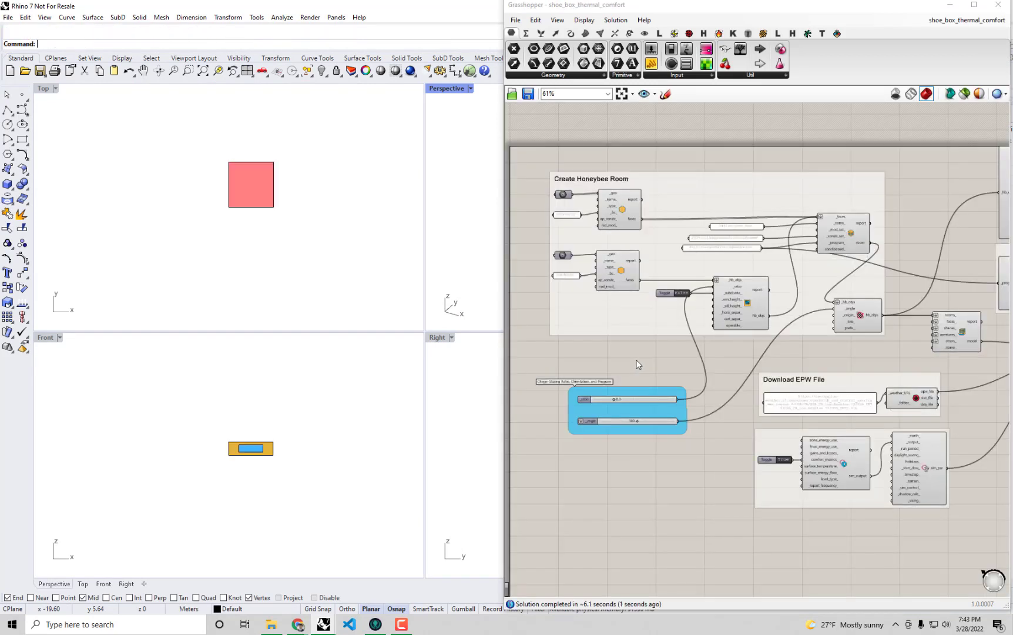
Inspect the shoebox room from above, and from a maximized Perspective view that shows its glazed facade.
double_click(44, 90)
right_drag(321, 292, 167, 276)
scroll(169, 273, down, 6)
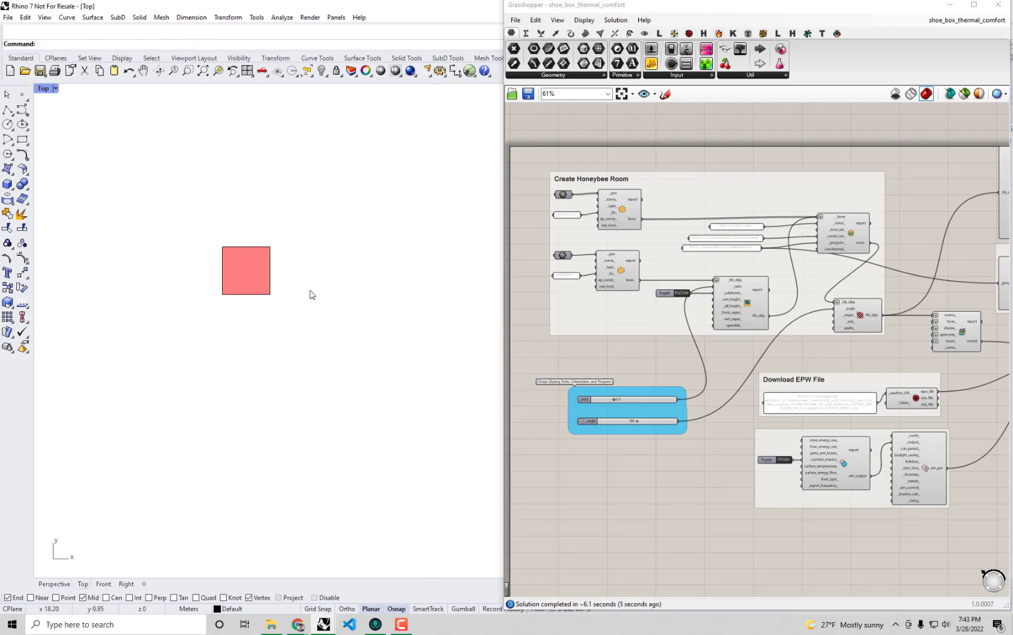
right_drag(273, 286, 251, 293)
double_click(45, 89)
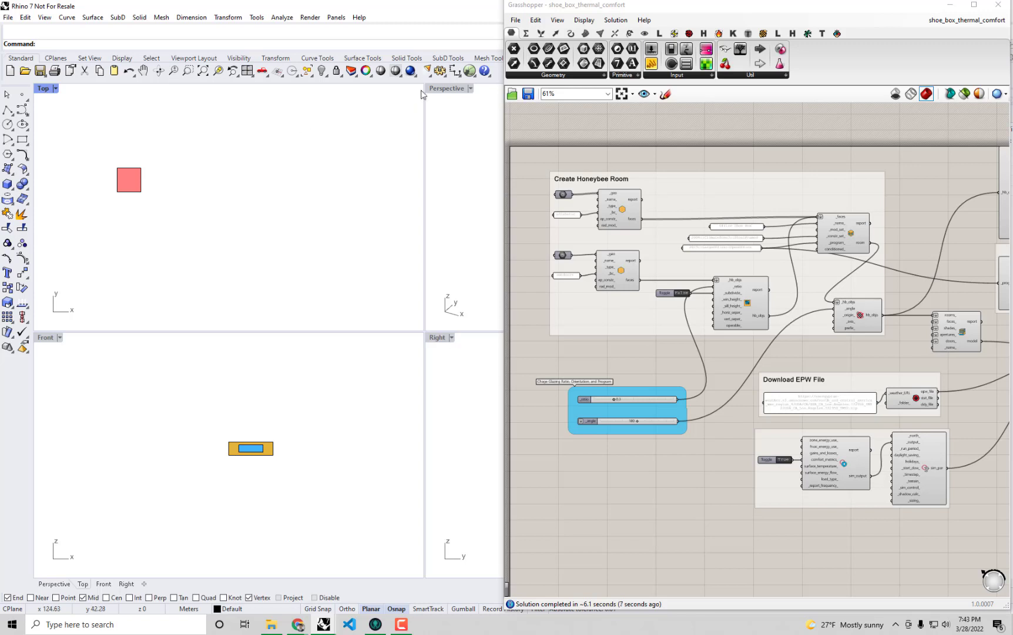
click(442, 91)
double_click(442, 91)
right_drag(337, 267, 448, 359)
scroll(657, 380, up, 4)
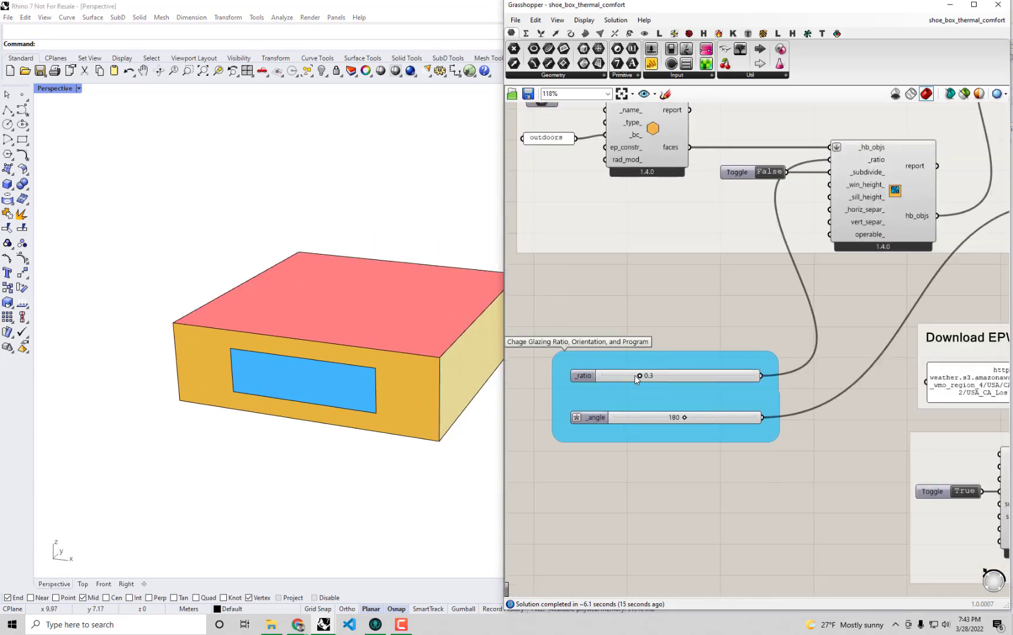
Review the glazing ratio and orientation angle sliders that control the shoebox room.
mouse_move(644, 376)
mouse_down()
mouse_move(753, 384)
mouse_move(633, 383)
mouse_up()
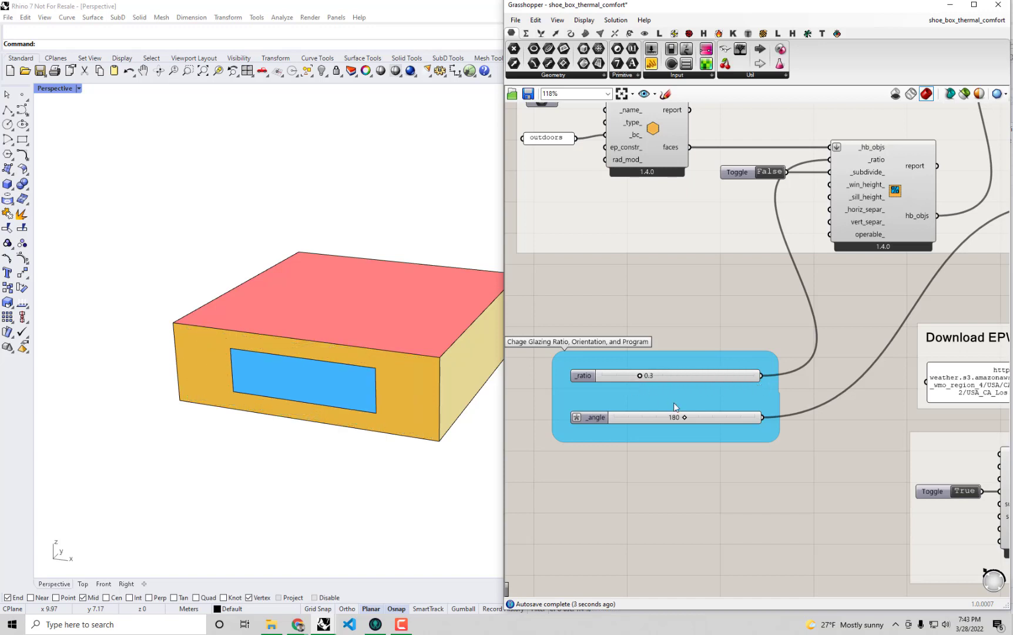
mouse_move(691, 416)
mouse_down()
mouse_move(734, 422)
mouse_move(679, 430)
mouse_up()
scroll(689, 385, down, 3)
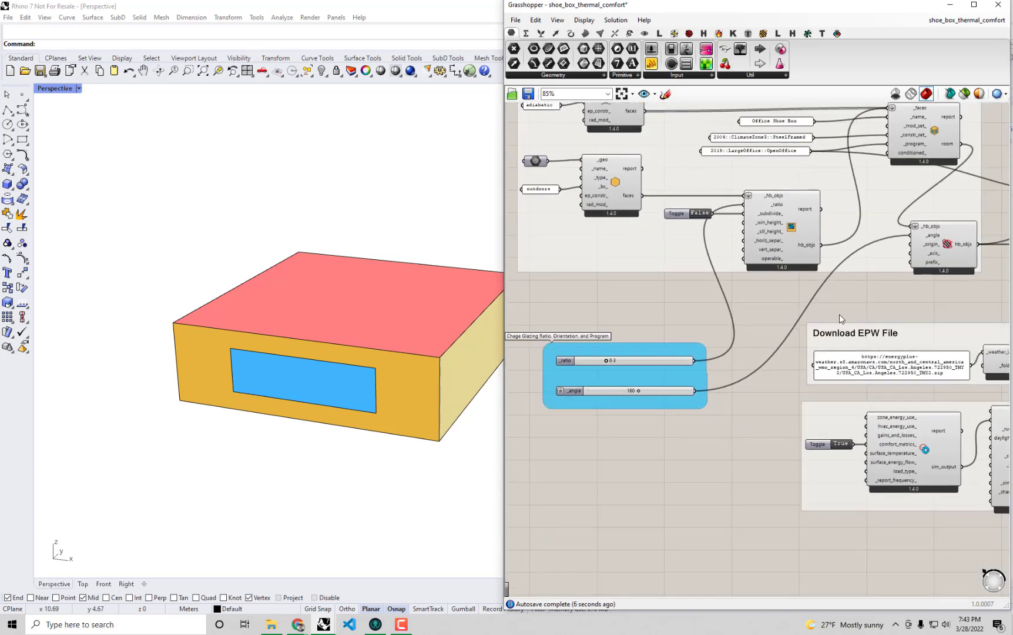
Trace the definition from the program's occupancy schedule components through to the hourly plot and psychrometric chart components.
right_drag(841, 317, 623, 311)
right_drag(811, 411, 999, 511)
right_drag(529, 460, 551, 437)
right_drag(1006, 433, 716, 451)
right_drag(713, 359, 707, 397)
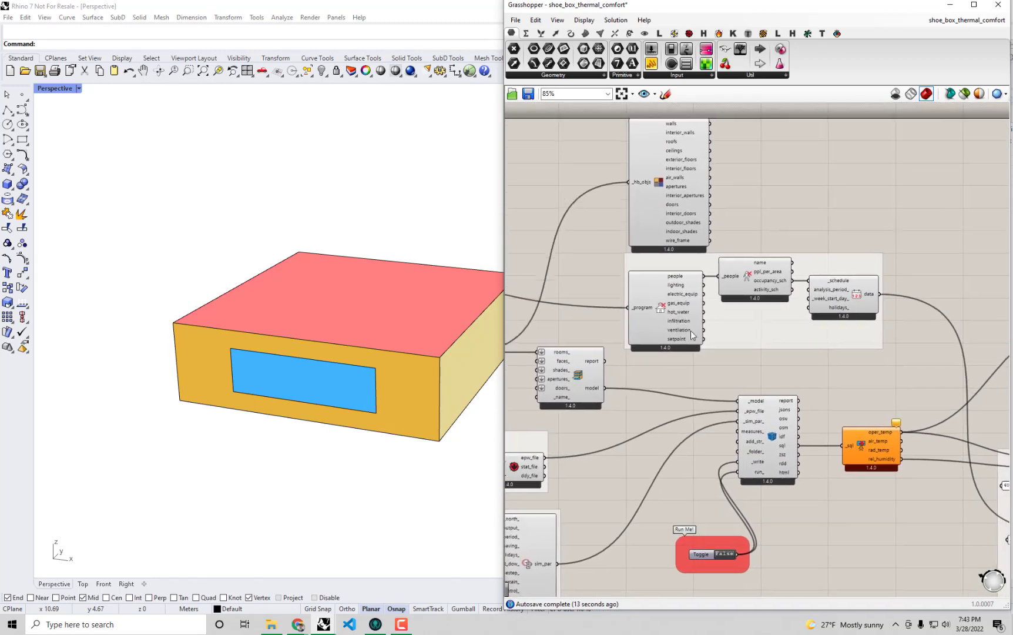
scroll(712, 269, up, 2)
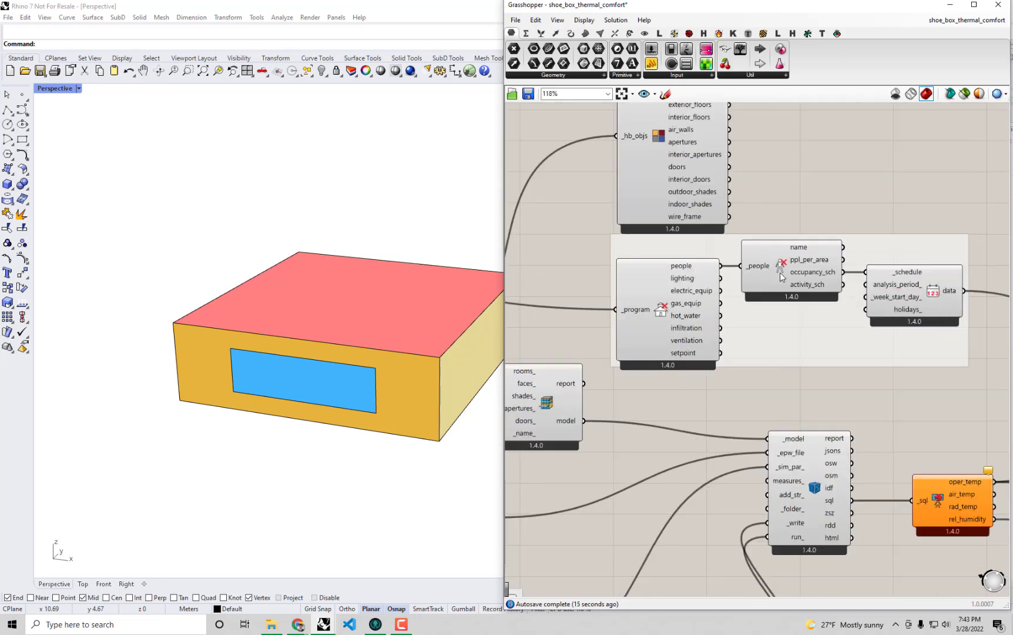
mouse_move(905, 298)
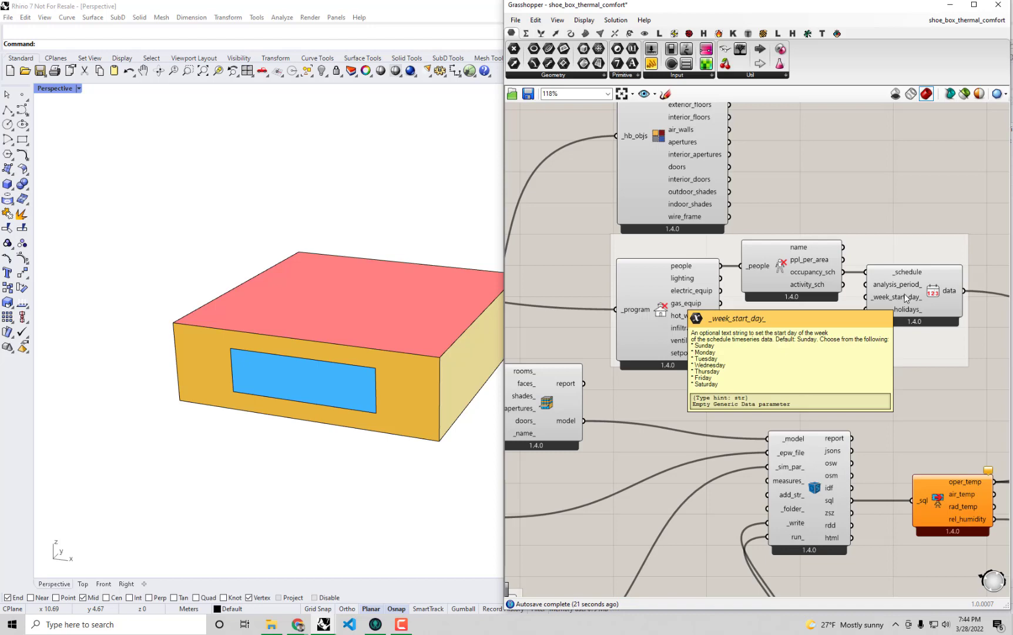
right_drag(937, 360, 655, 249)
right_drag(855, 384, 768, 318)
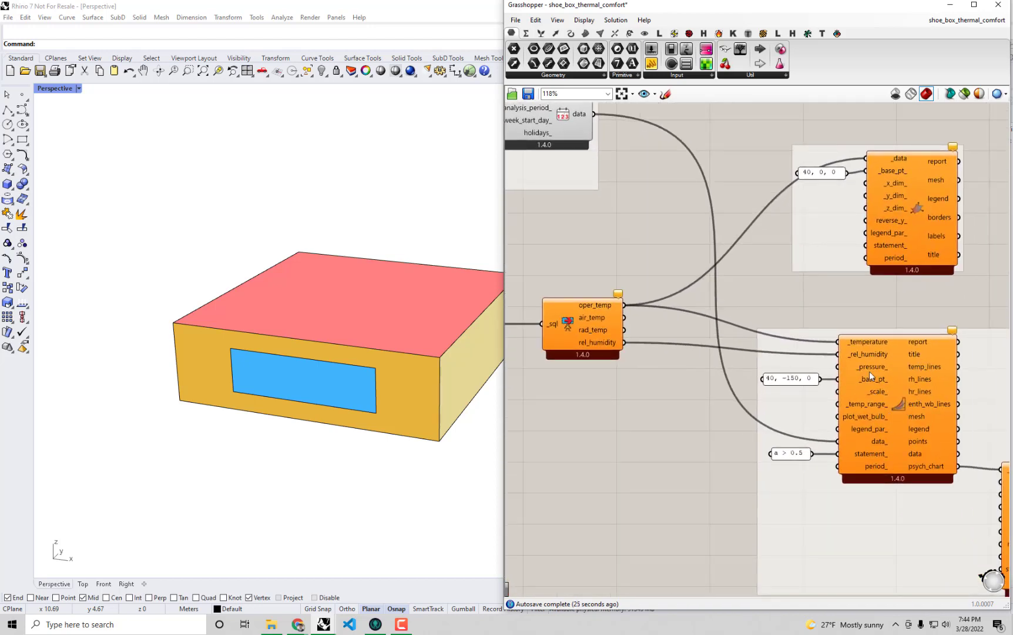
Run the energy simulation by setting the Run Me toggle to True.
right_drag(630, 359, 730, 309)
scroll(731, 309, down, 1)
right_drag(680, 343, 739, 273)
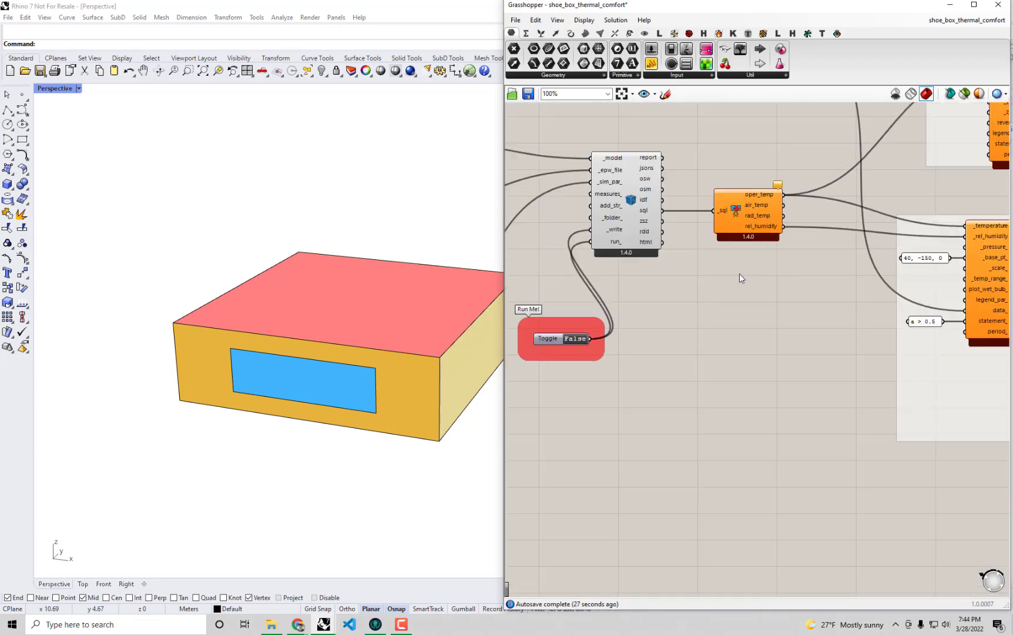
right_drag(669, 280, 733, 295)
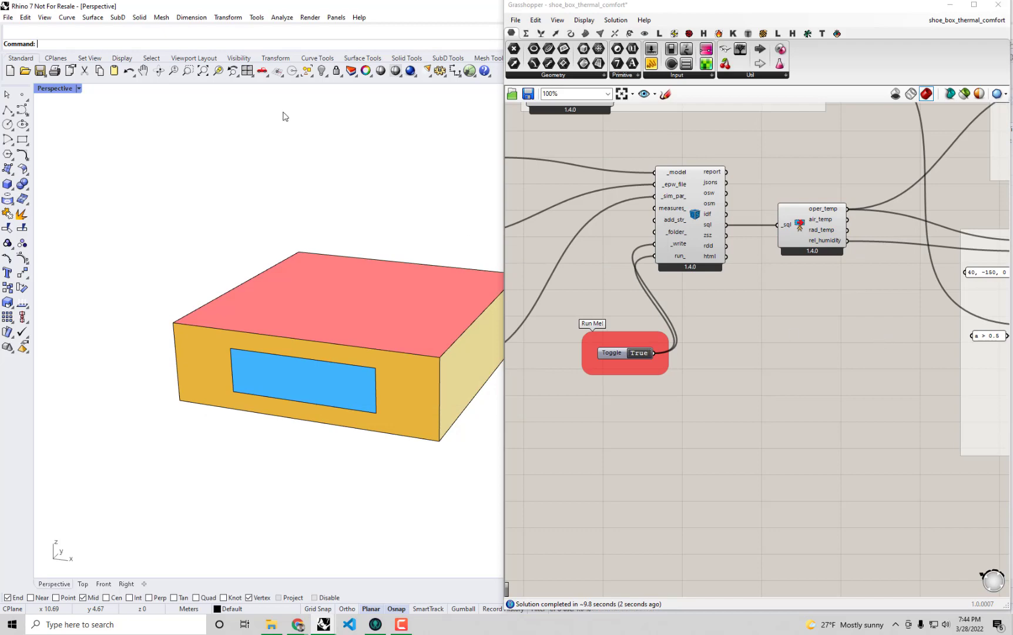
Maximize the Top viewport and widen the visible Rhino area to fit the temperature plot and both psychrometric charts.
double_click(56, 91)
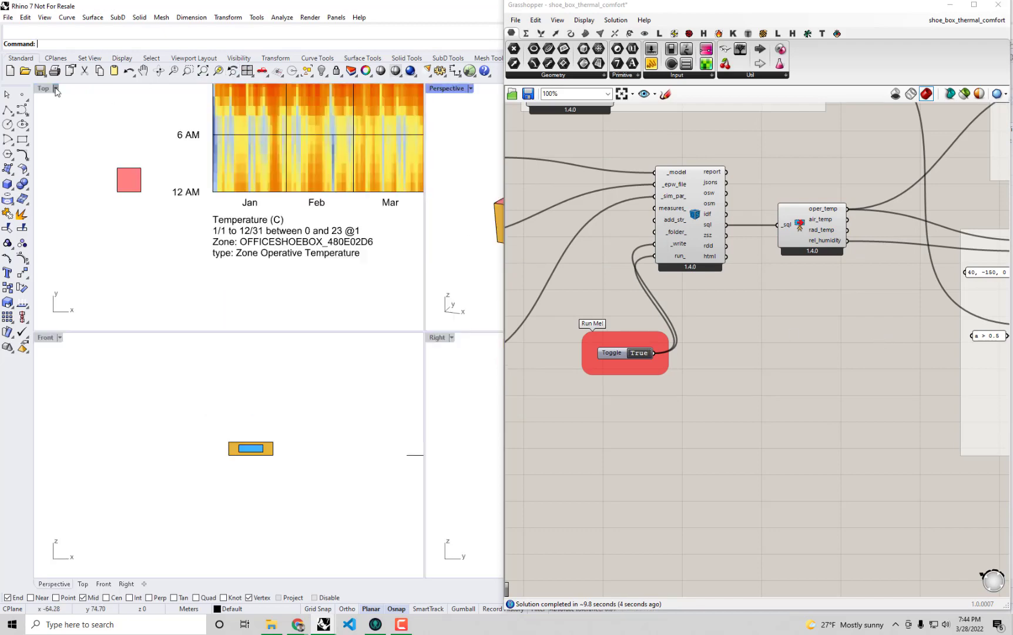
double_click(44, 90)
scroll(161, 228, down, 12)
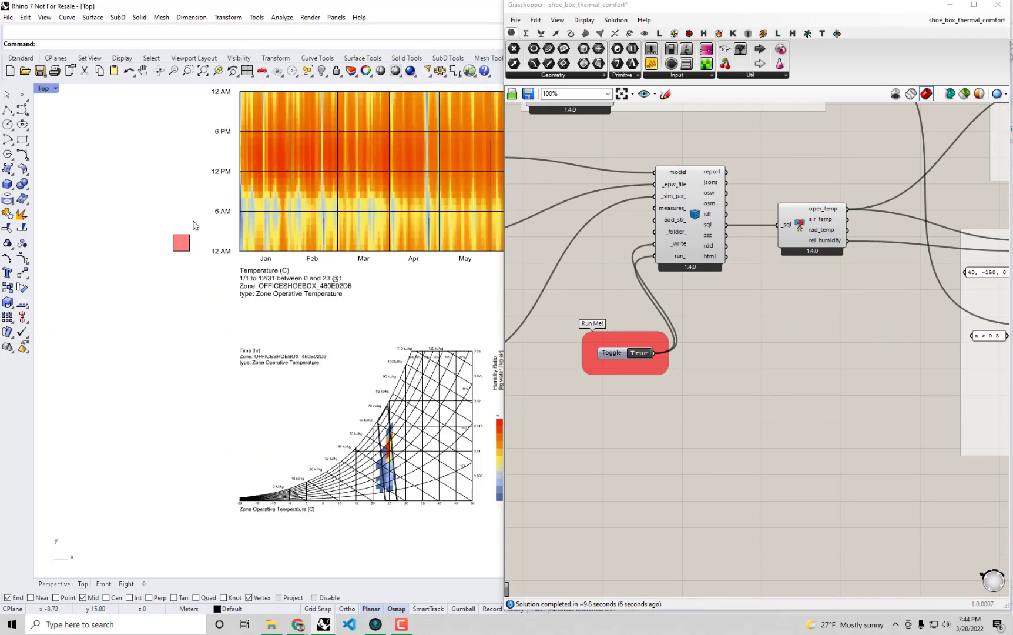
right_drag(291, 219, 152, 198)
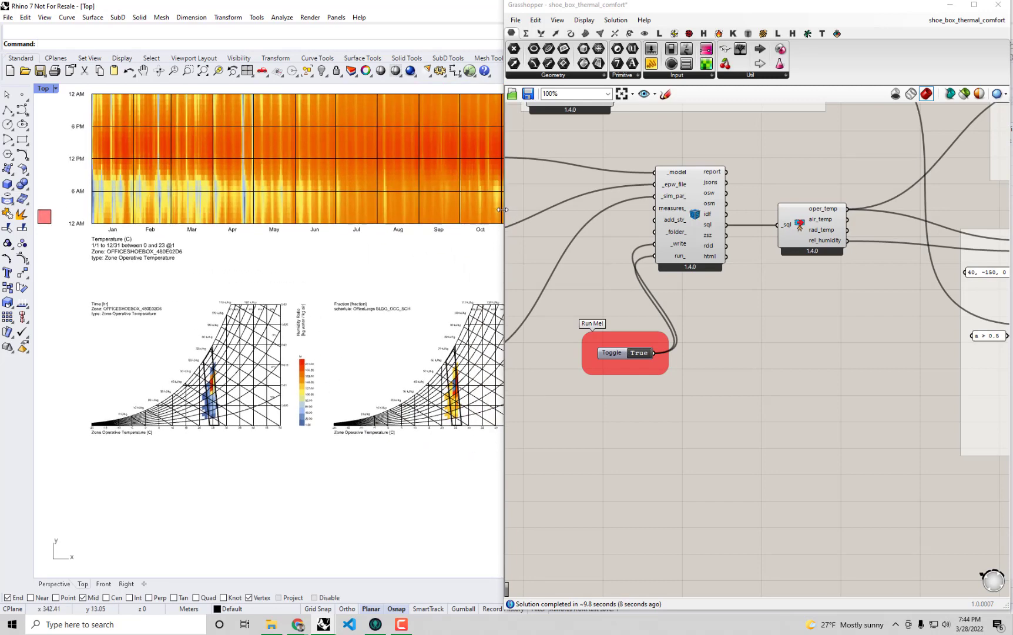
drag(504, 200, 603, 204)
scroll(434, 236, down, 2)
right_drag(434, 235, 375, 240)
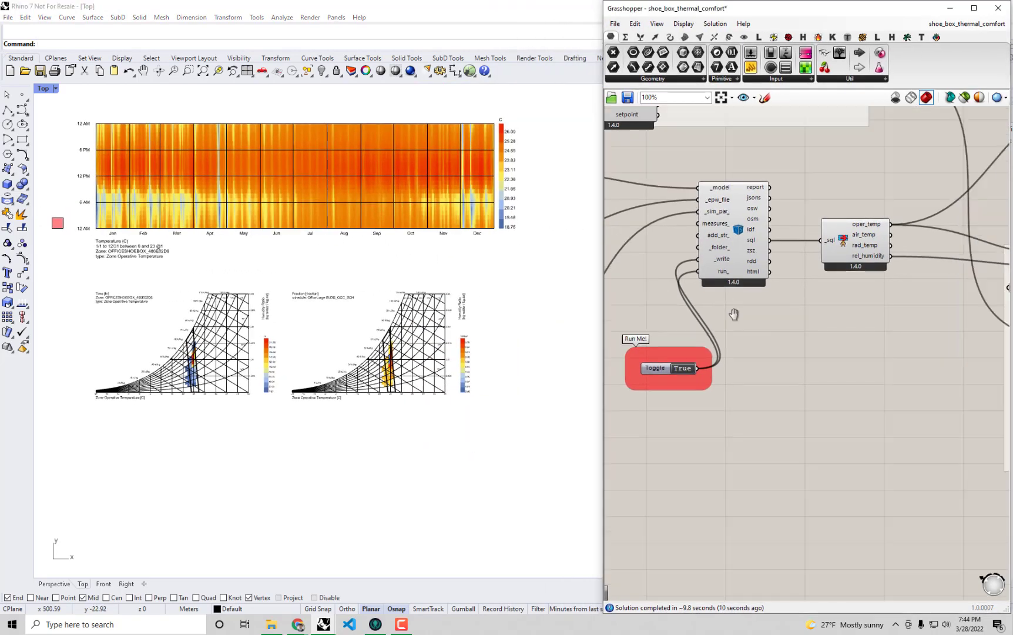
Highlight the hourly plot component's output in the viewport to identify the chart it draws.
right_drag(737, 319, 714, 305)
click(863, 201)
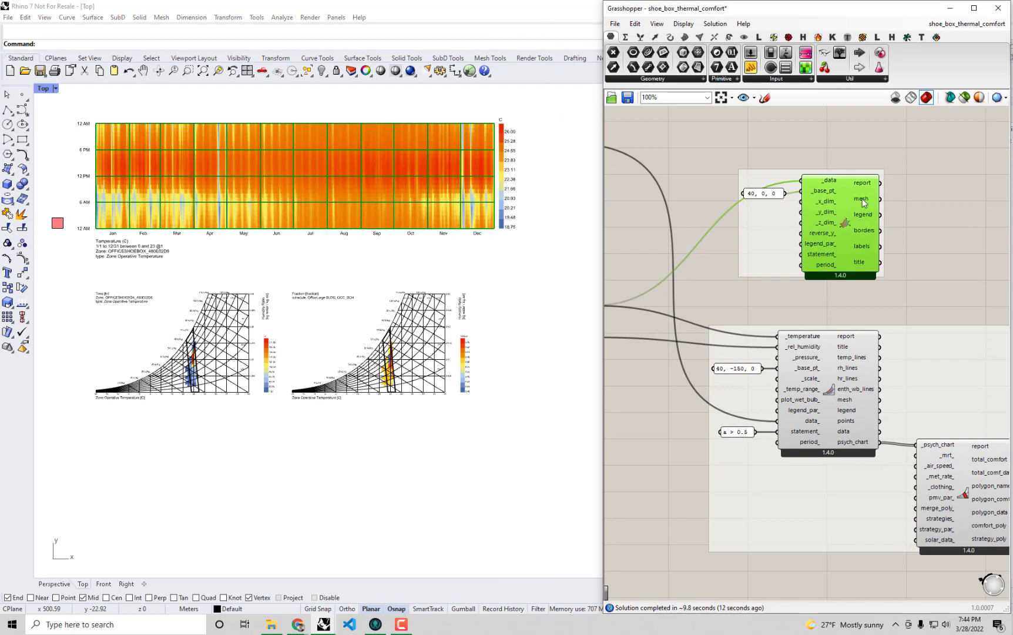
click(908, 206)
click(845, 221)
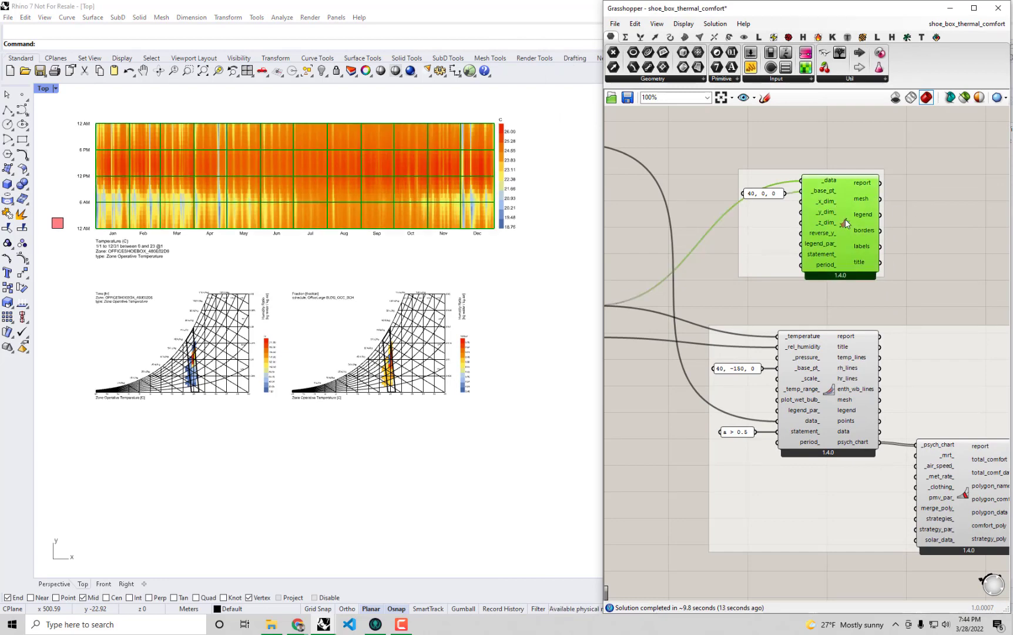
click(891, 215)
Examine the annual zone operative temperature plot together with its colour legend.
scroll(527, 132, up, 3)
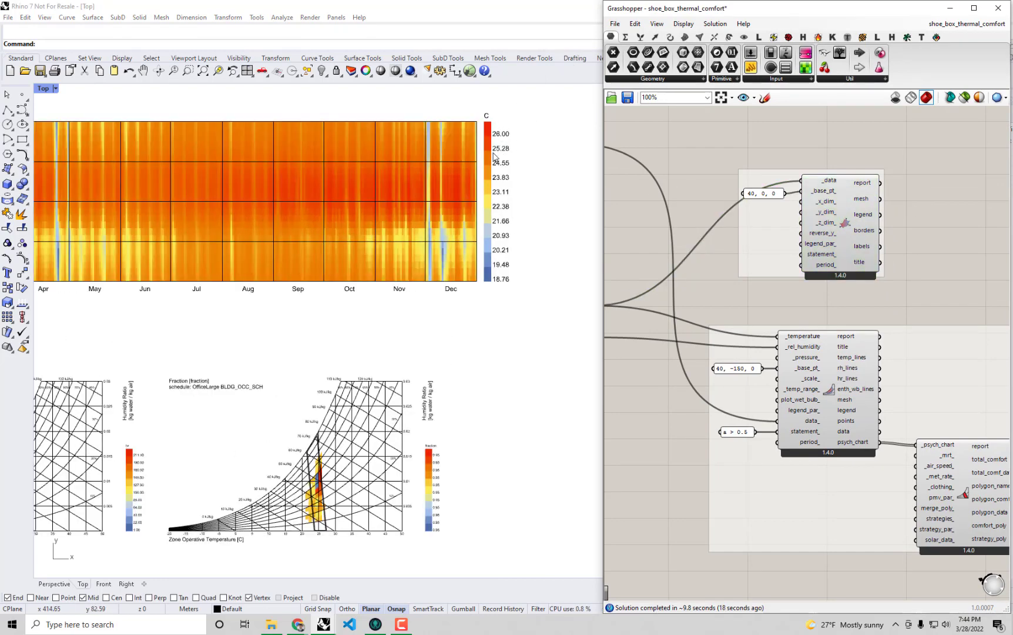
right_drag(170, 238, 261, 238)
scroll(265, 237, down, 2)
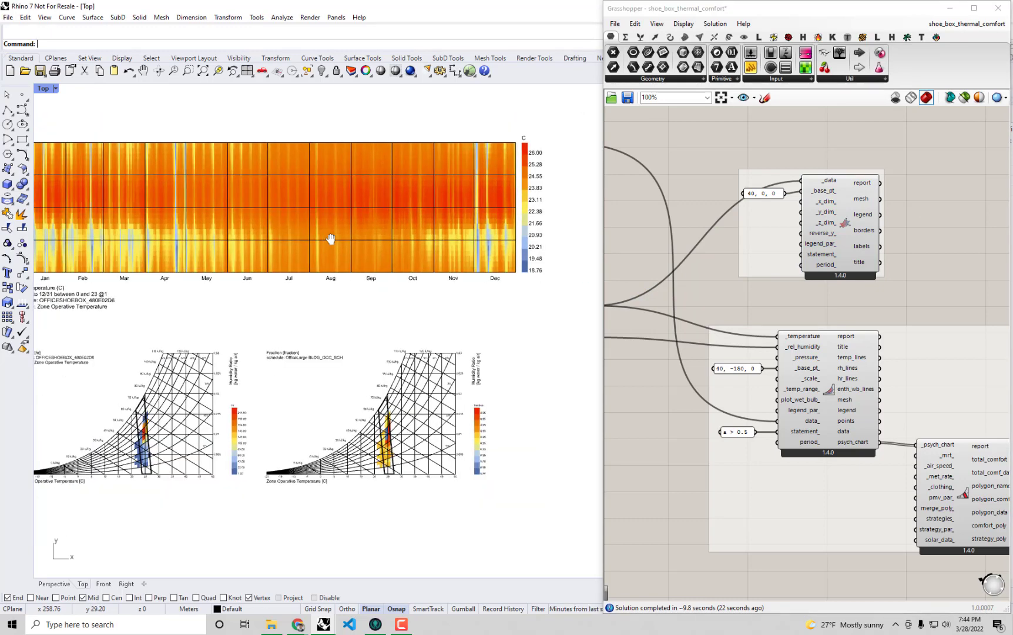
right_drag(330, 235, 355, 230)
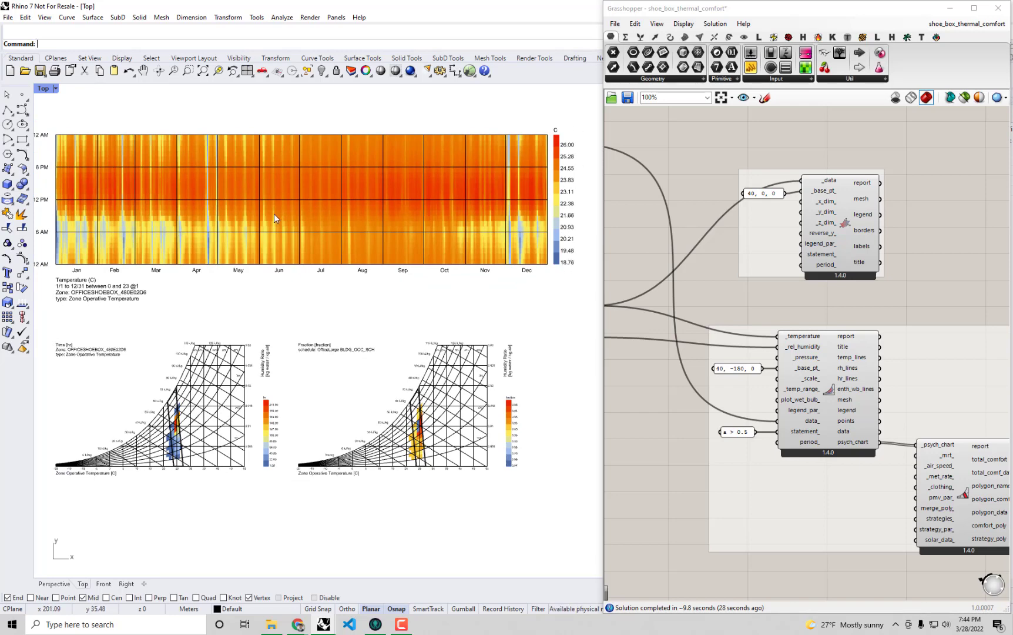
right_drag(274, 214, 288, 200)
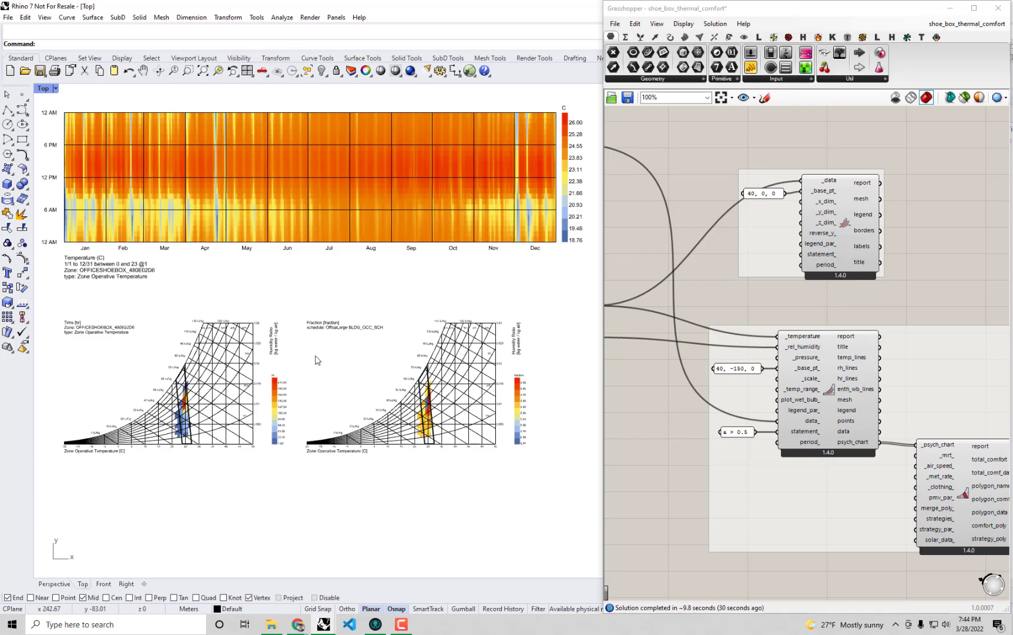
Examine the first psychrometric chart and its hours distribution up close.
right_drag(329, 361, 406, 332)
scroll(339, 322, up, 6)
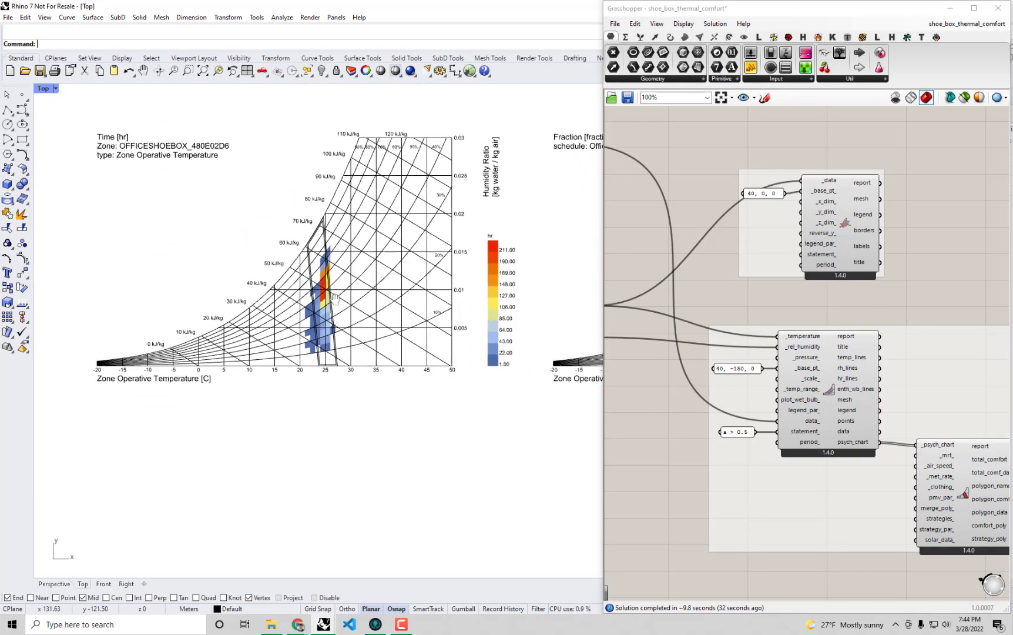
scroll(340, 322, up, 4)
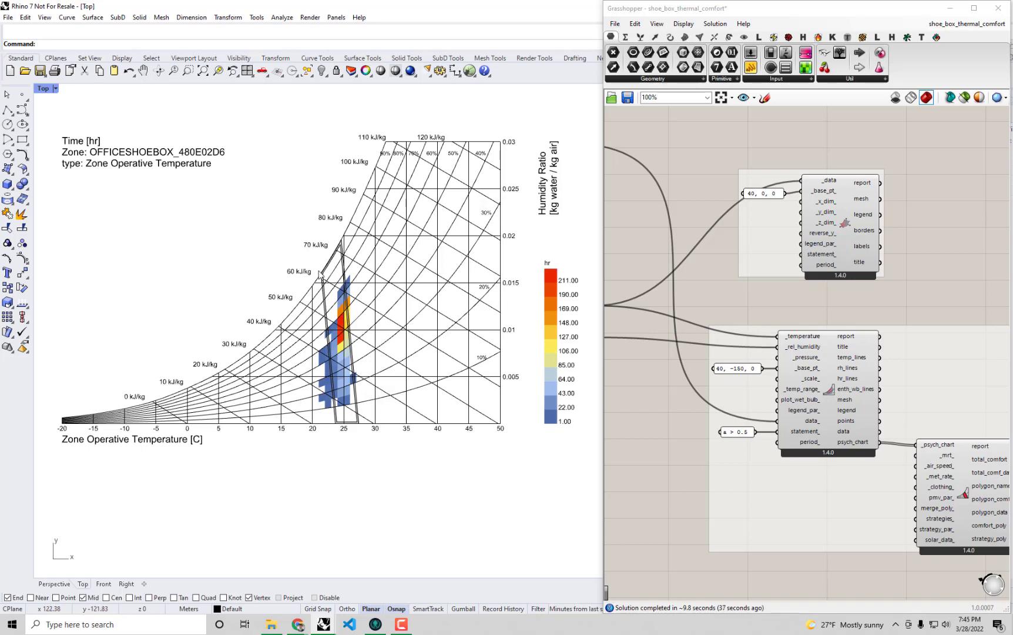
Select the LB PMV Polygon component to highlight the comfort polygons it draws on the psychrometric chart.
right_drag(920, 465, 731, 334)
scroll(731, 335, up, 1)
click(778, 352)
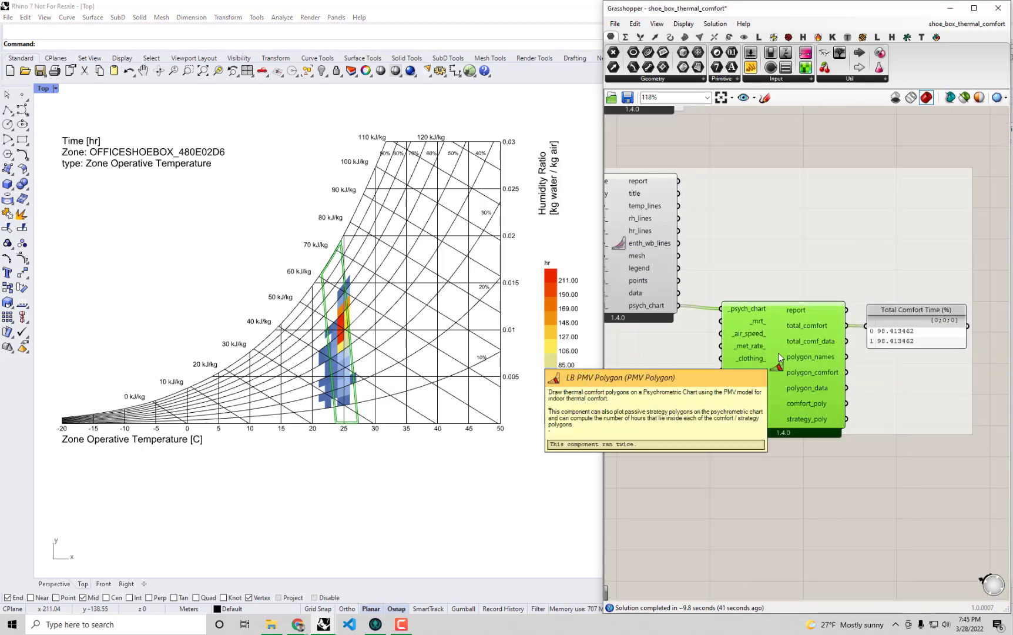
click(774, 504)
click(779, 373)
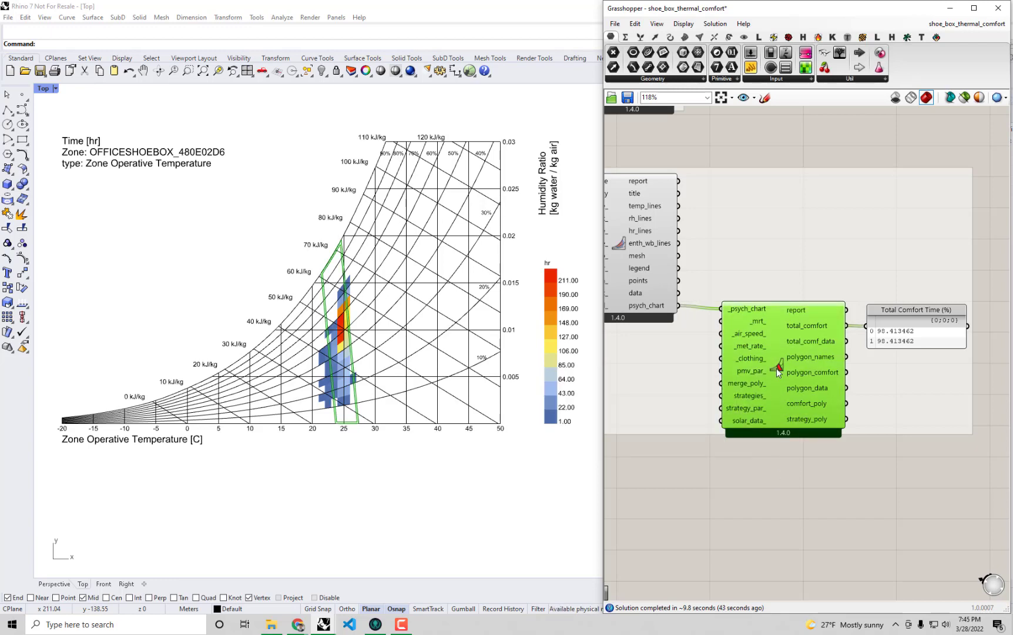
Select the psychrometric chart component to highlight its chart lines and check its data output description.
right_drag(661, 236, 792, 265)
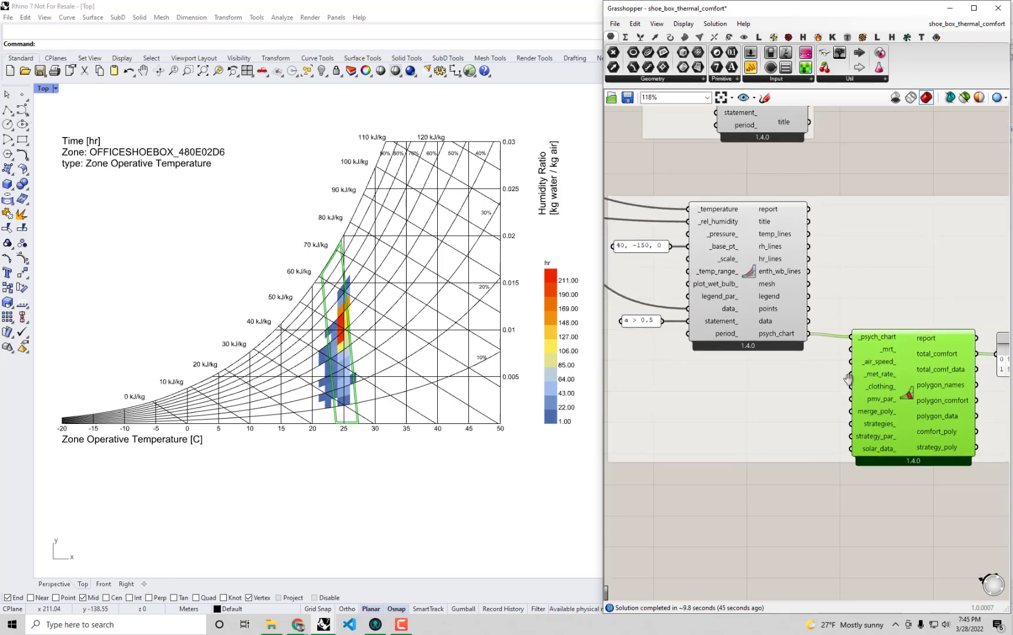
click(755, 247)
mouse_move(804, 323)
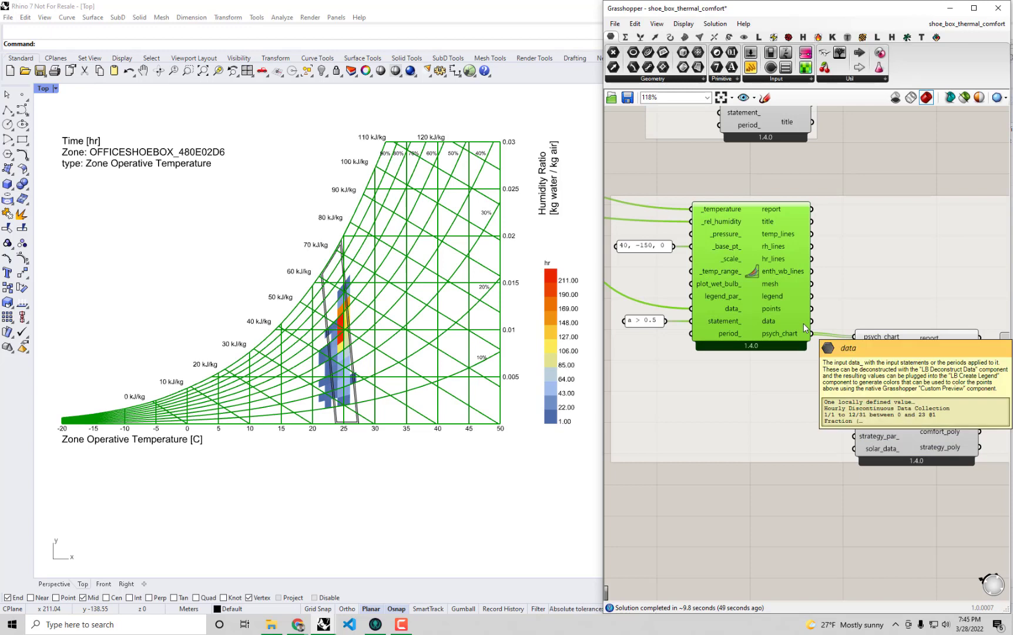
scroll(726, 274, up, 1)
Examine the occupancy-fraction psychrometric chart alongside the component's data input and its a > 0.5 statement.
scroll(547, 276, down, 2)
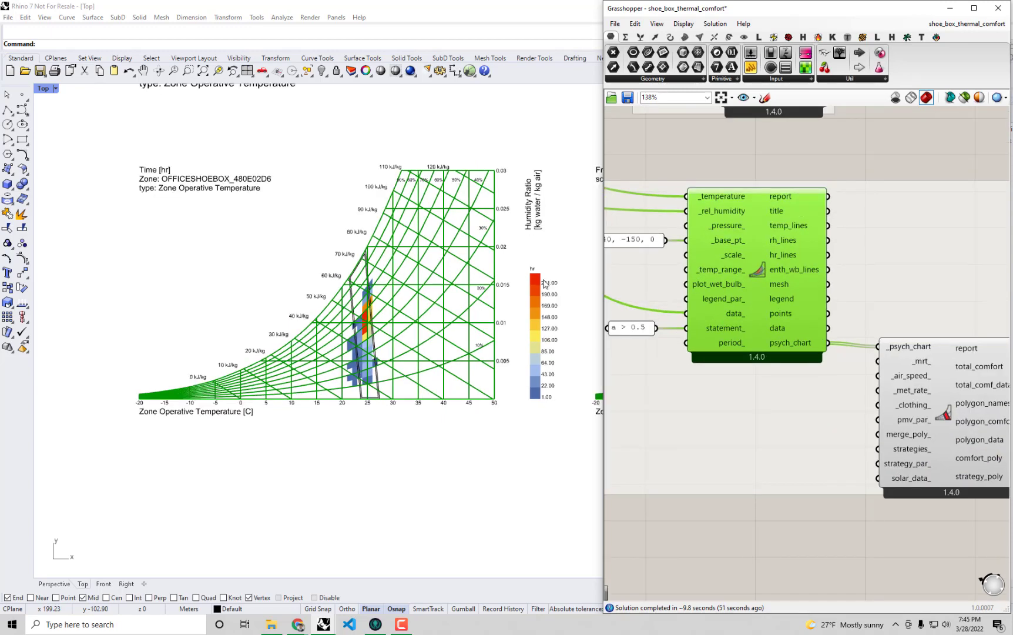
right_drag(547, 277, 242, 276)
click(741, 469)
right_drag(419, 298, 330, 289)
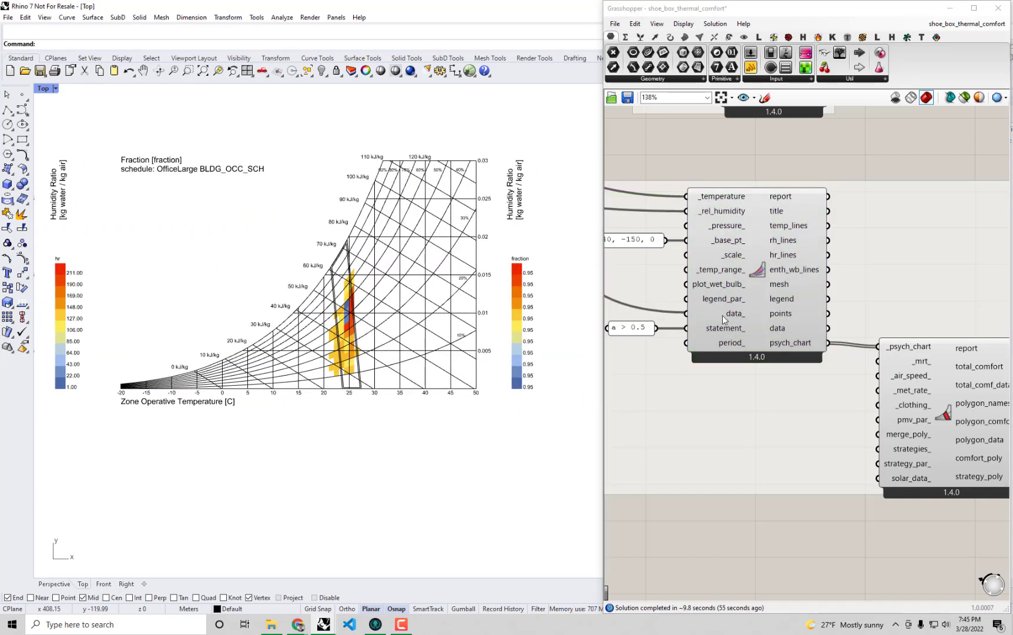
mouse_move(722, 315)
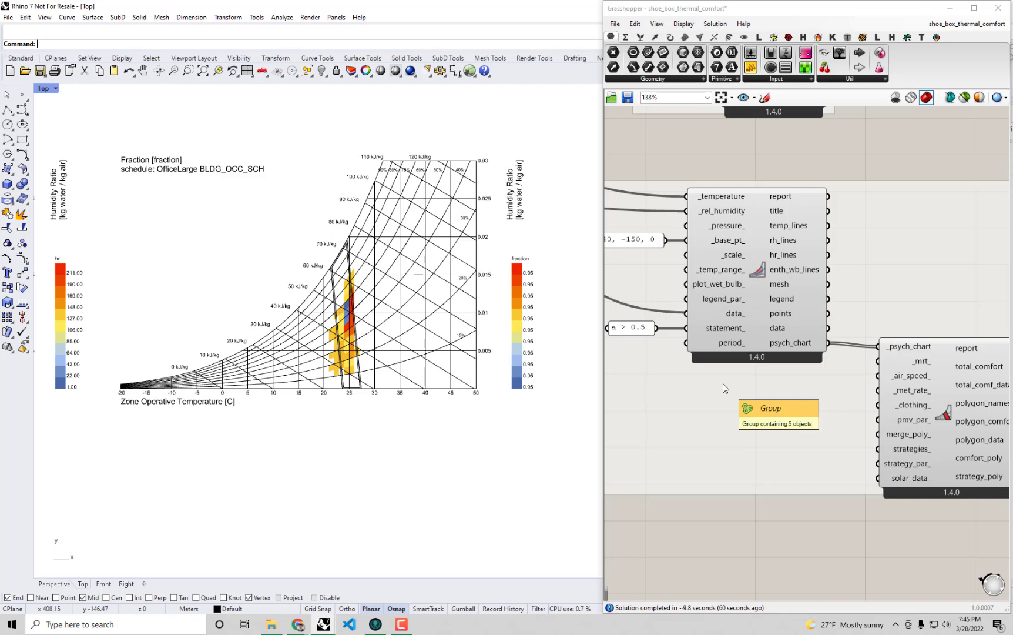
right_drag(723, 388, 782, 386)
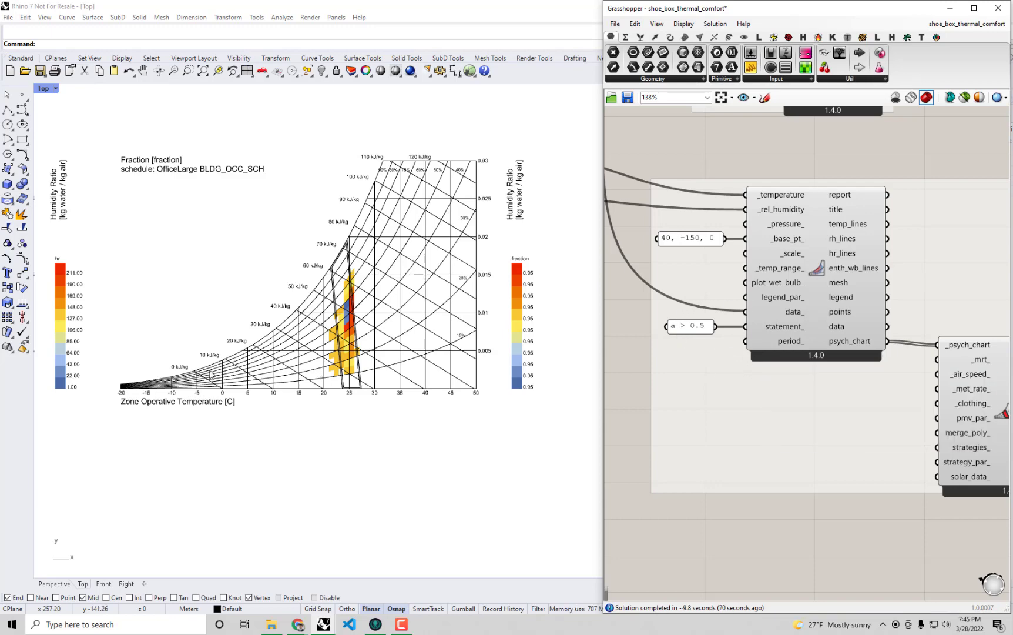
Compare the hours-based psychrometric chart with the Total Comfort Time (%) panel on the PMV polygon component.
right_drag(146, 368, 579, 410)
right_drag(471, 404, 533, 401)
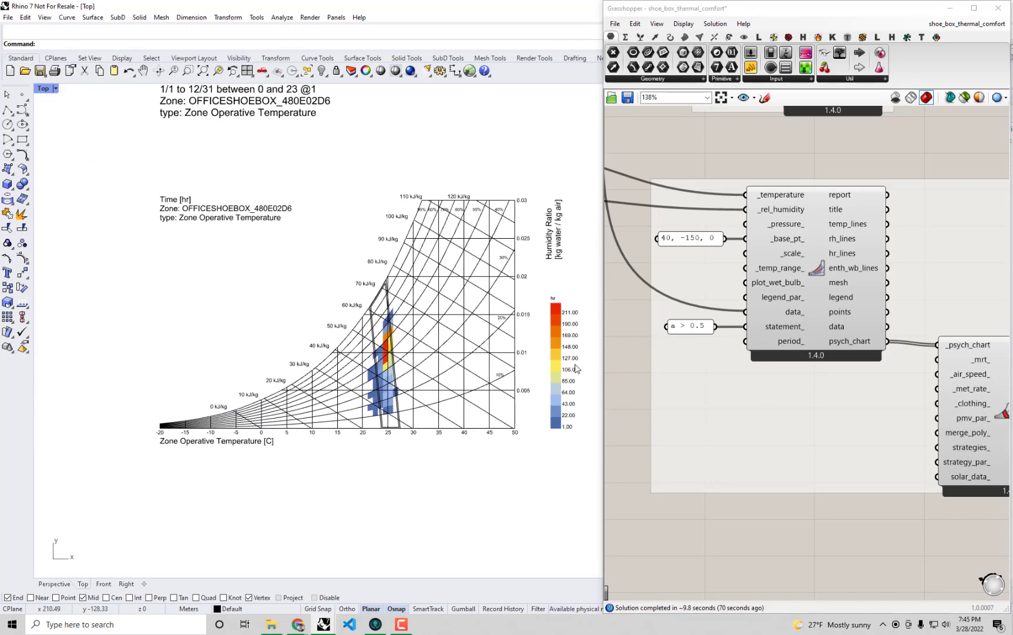
right_drag(575, 364, 549, 360)
right_drag(835, 366, 723, 347)
scroll(847, 304, up, 1)
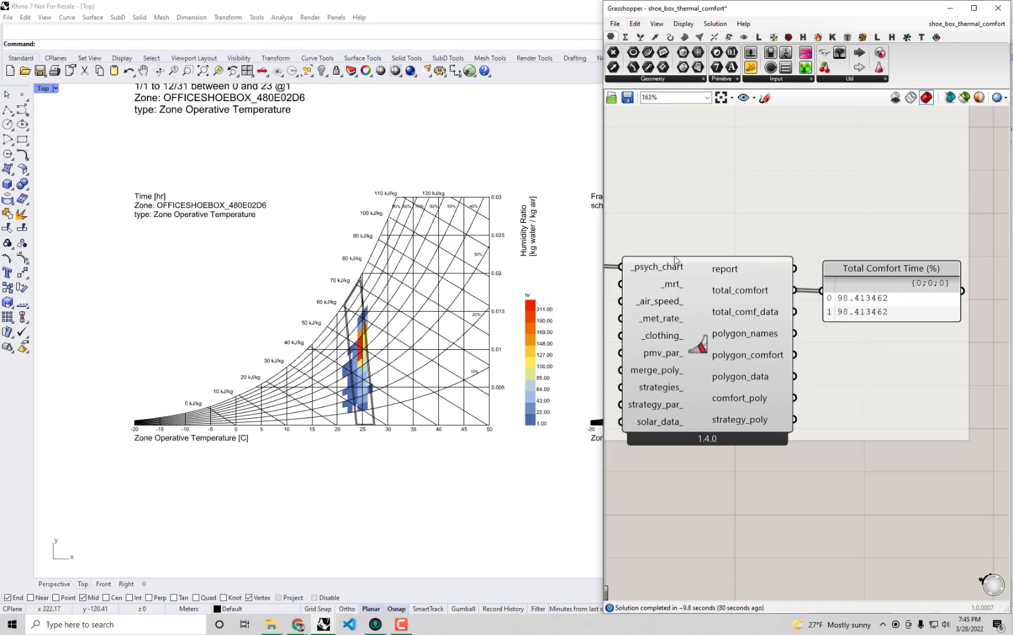
Set the glazing _ratio slider to 0.9 in the group for changing glazing ratio, orientation and program.
scroll(855, 282, down, 5)
right_drag(643, 248, 902, 277)
right_drag(757, 268, 1011, 291)
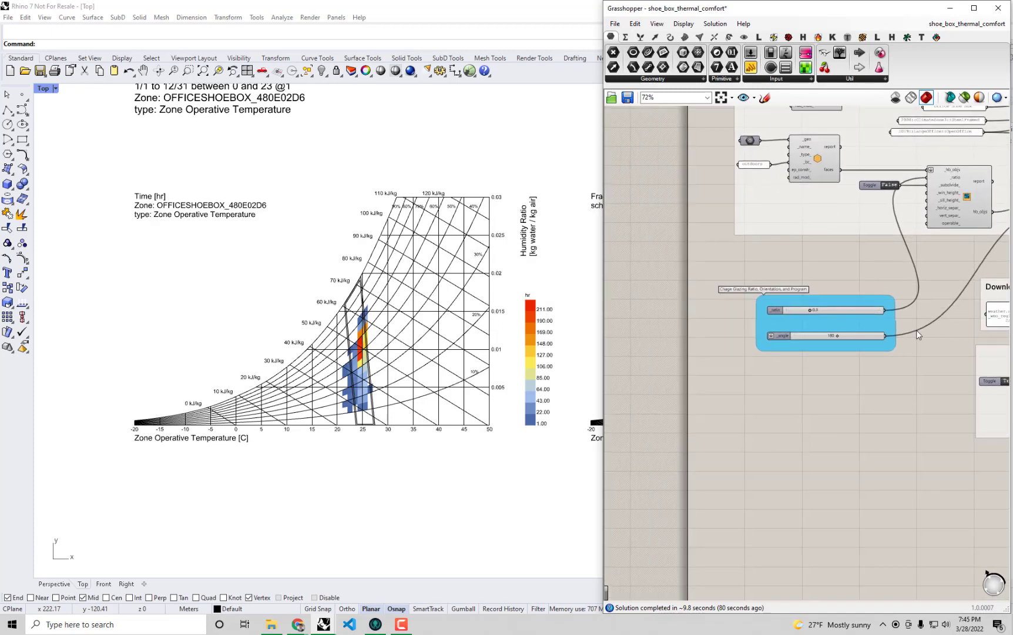
scroll(863, 317, up, 3)
scroll(818, 308, up, 1)
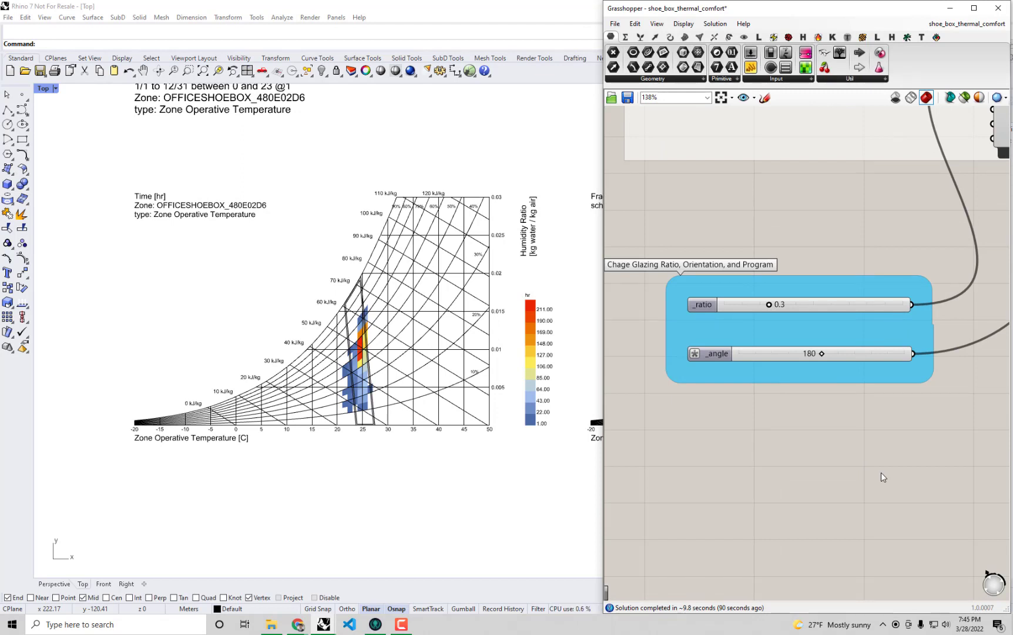
scroll(837, 361, up, 2)
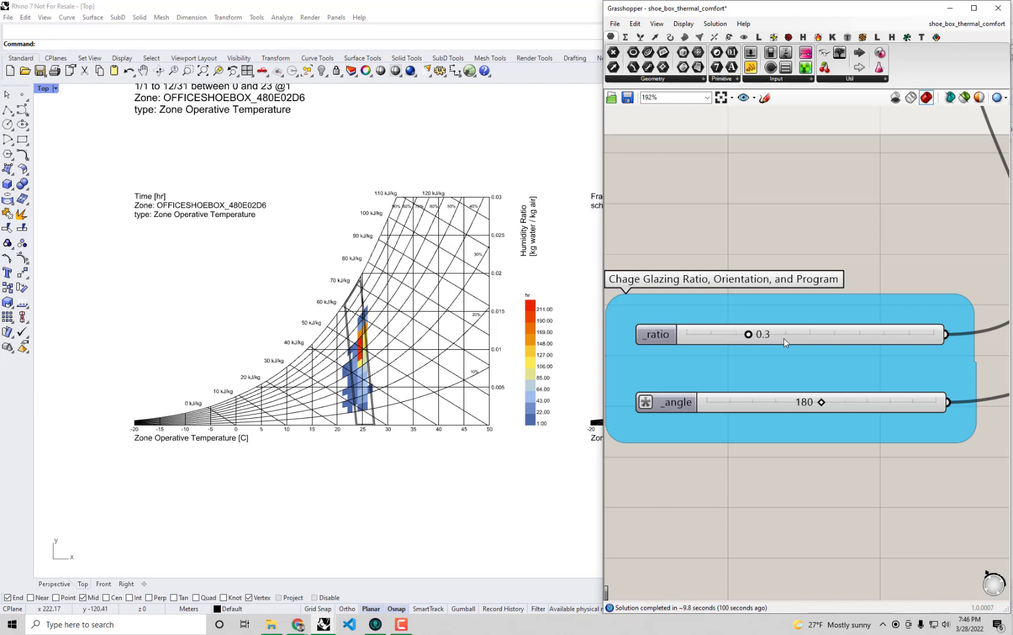
double_click(791, 335)
click(846, 339)
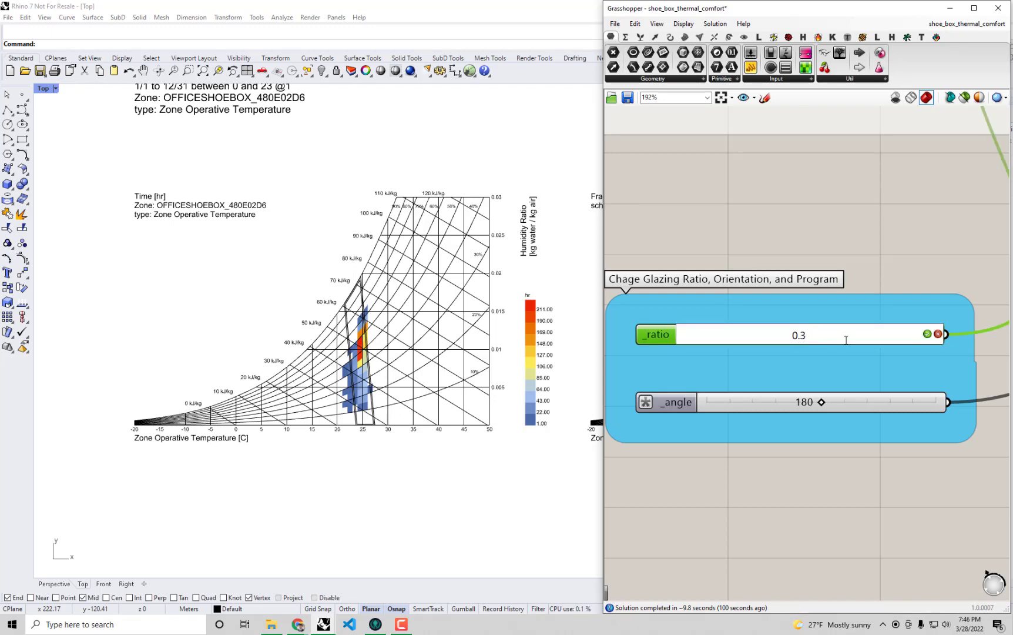
key(BackSpace)
text(9)
click(927, 333)
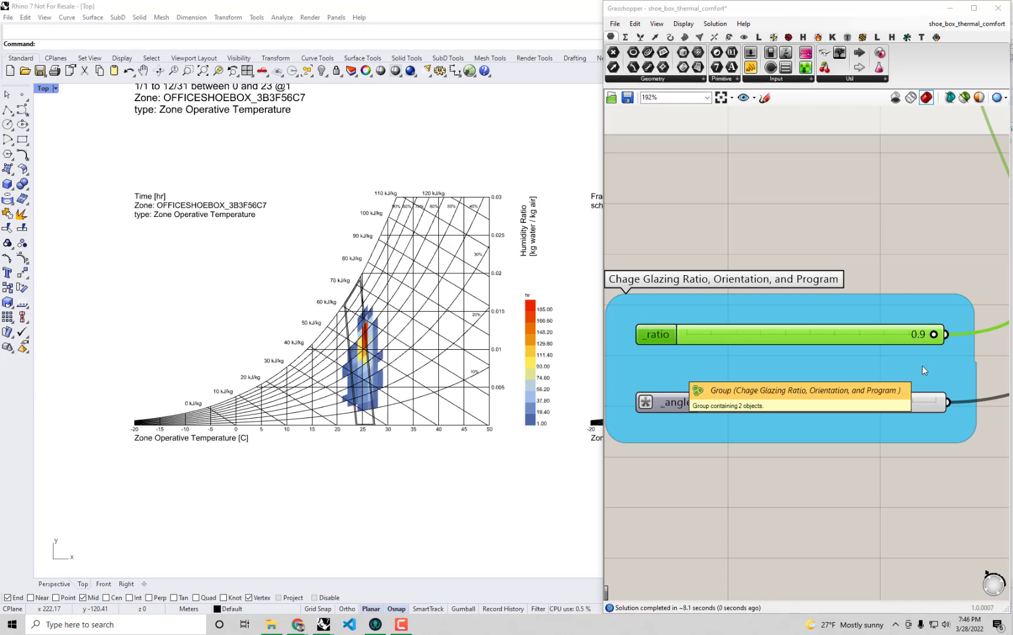
Examine the recomputed hours-based psychrometric chart to see how its data cells fall relative to the comfort polygons.
scroll(372, 336, up, 3)
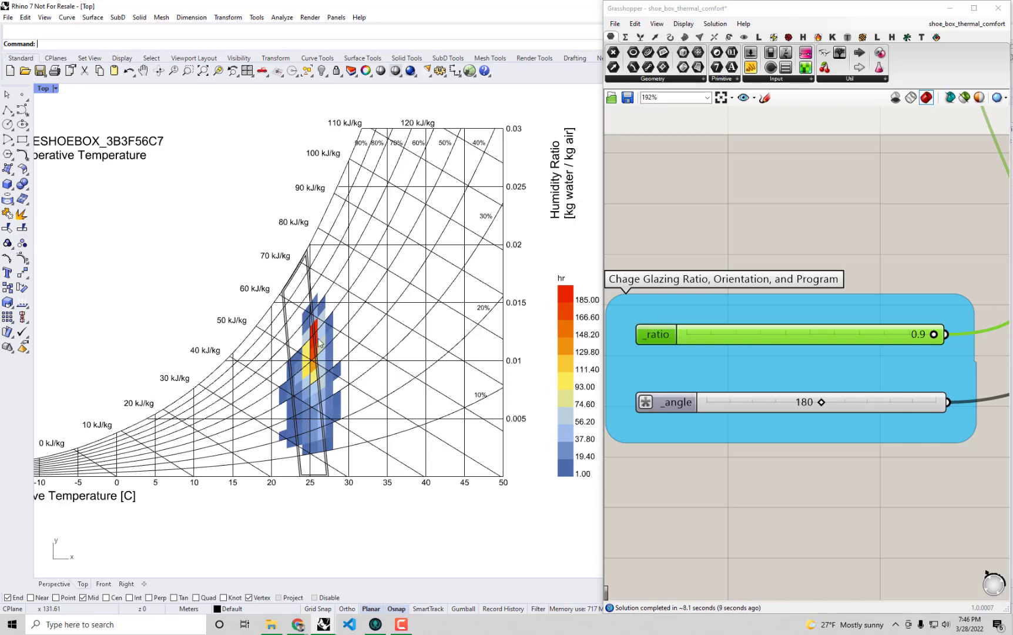
scroll(332, 339, up, 1)
scroll(327, 343, down, 2)
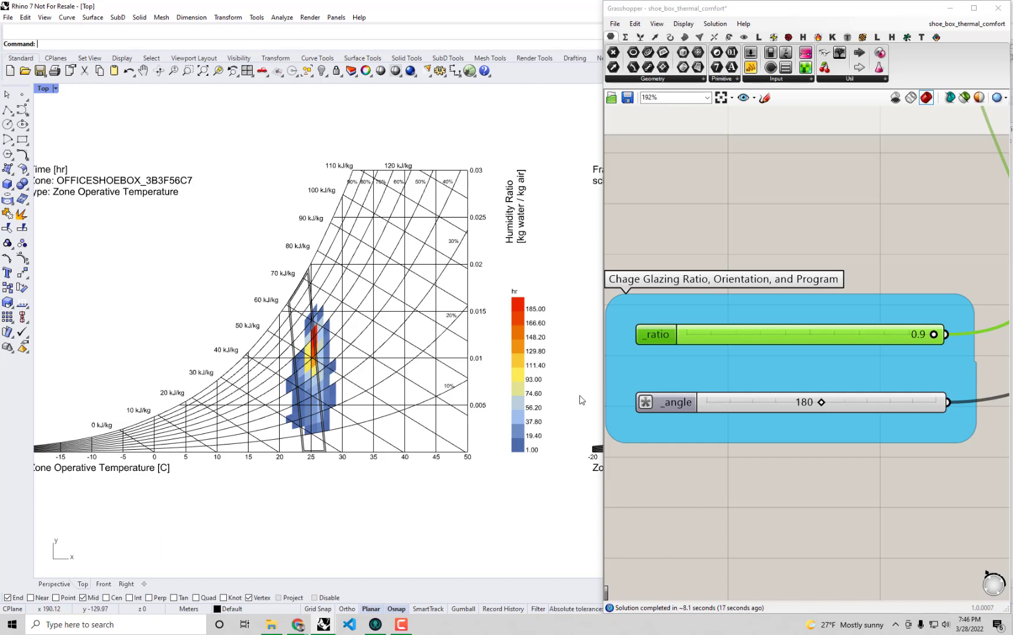
Check the Total Comfort Time (%) panel on the PMV polygon component against the hours-based psychrometric chart.
right_drag(882, 467, 795, 431)
scroll(795, 428, down, 4)
right_drag(945, 427, 784, 374)
right_drag(903, 375, 725, 378)
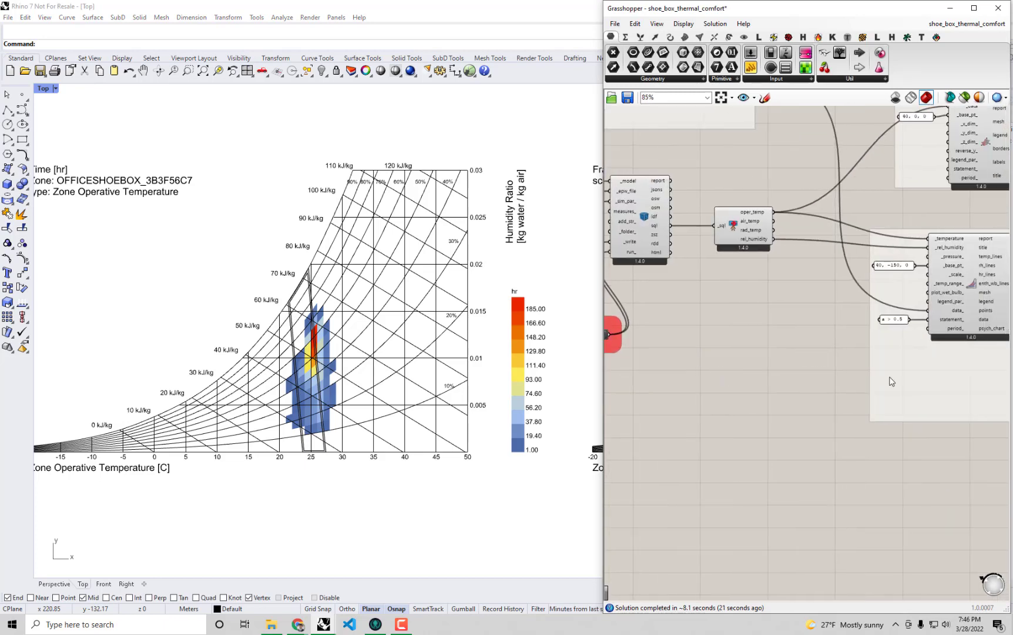
right_drag(994, 387, 776, 365)
right_drag(864, 360, 794, 351)
scroll(912, 317, up, 2)
scroll(907, 324, up, 1)
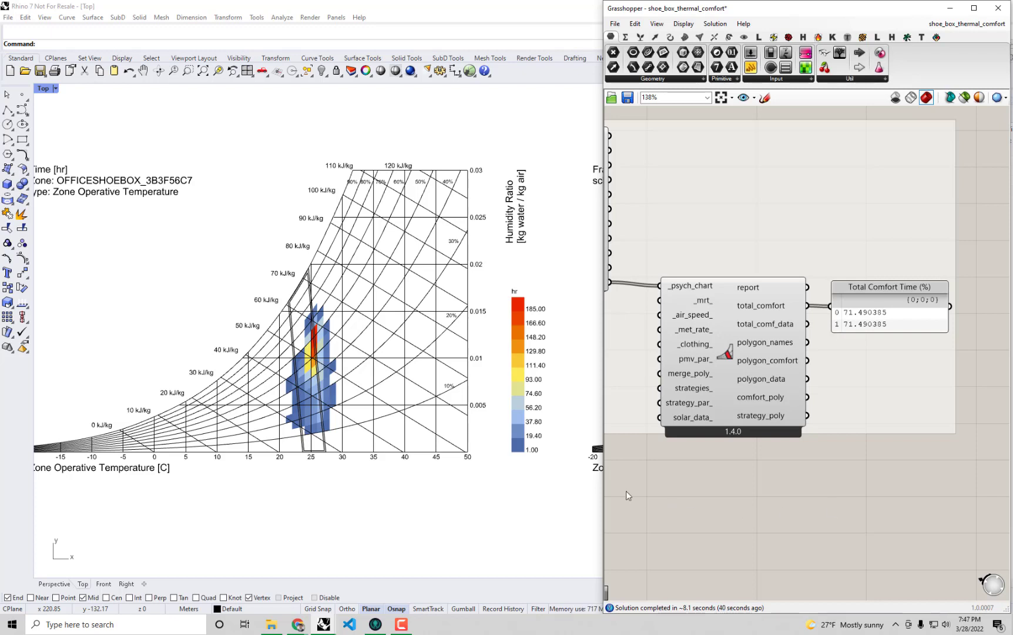
right_drag(372, 423, 410, 432)
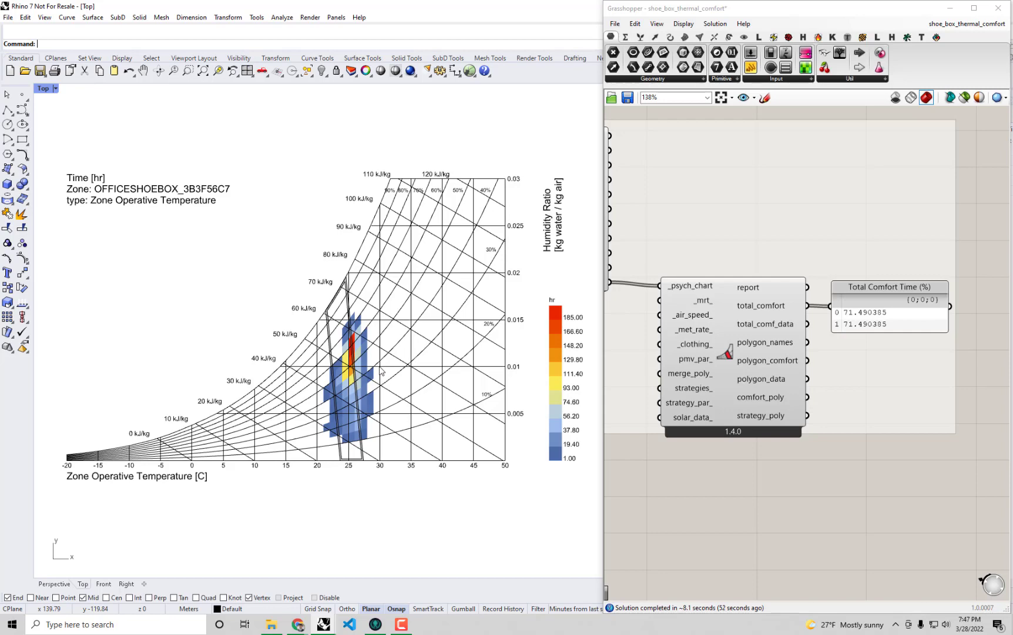
scroll(375, 379, up, 1)
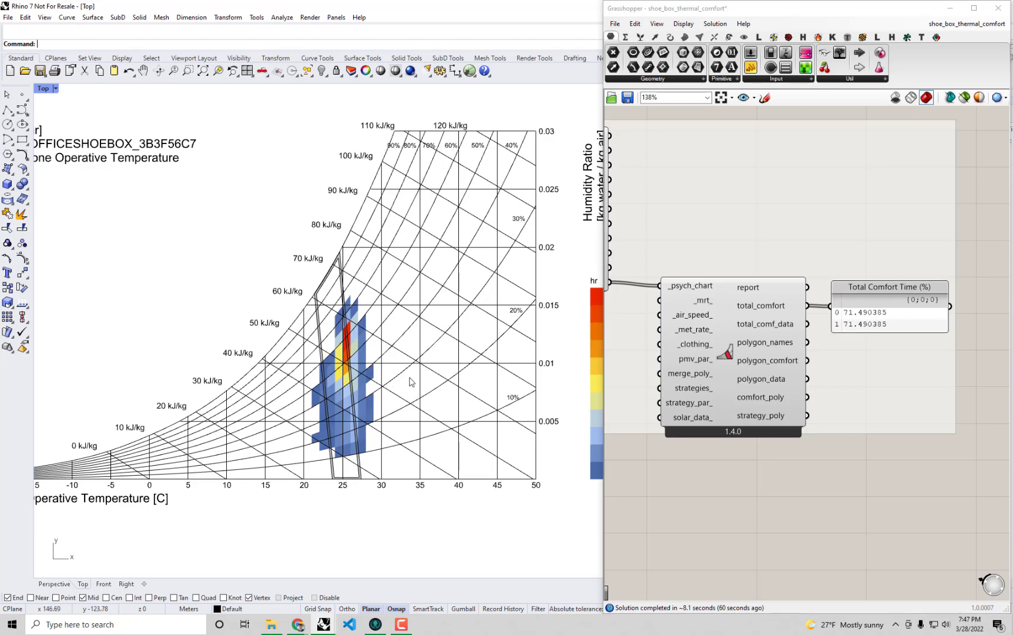
Set the orientation _angle slider to 270 in the glazing ratio and orientation group to rerun the simulation.
right_drag(647, 386, 725, 391)
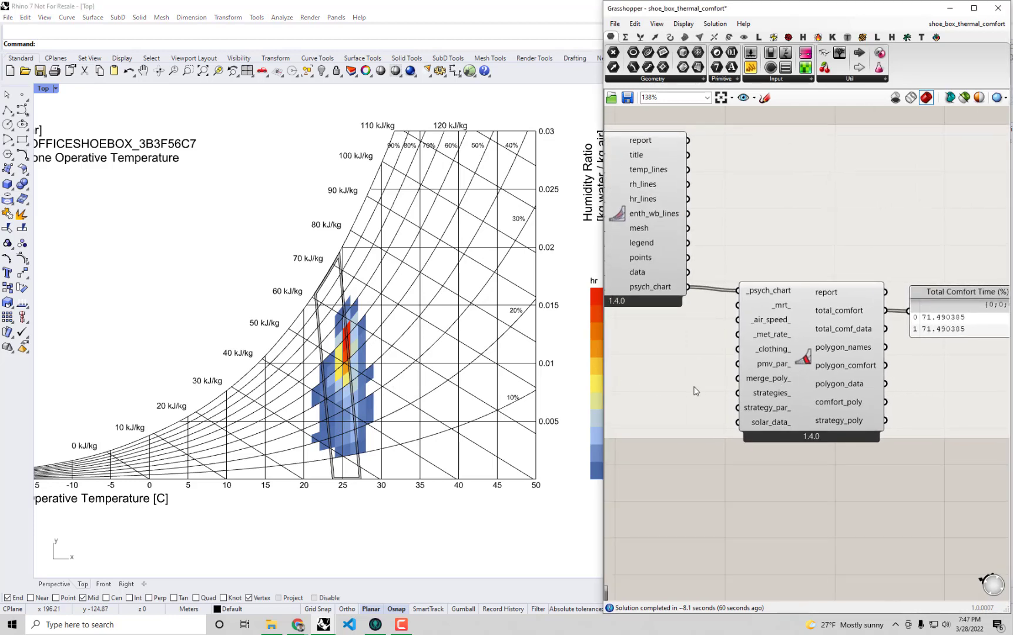
scroll(696, 391, down, 5)
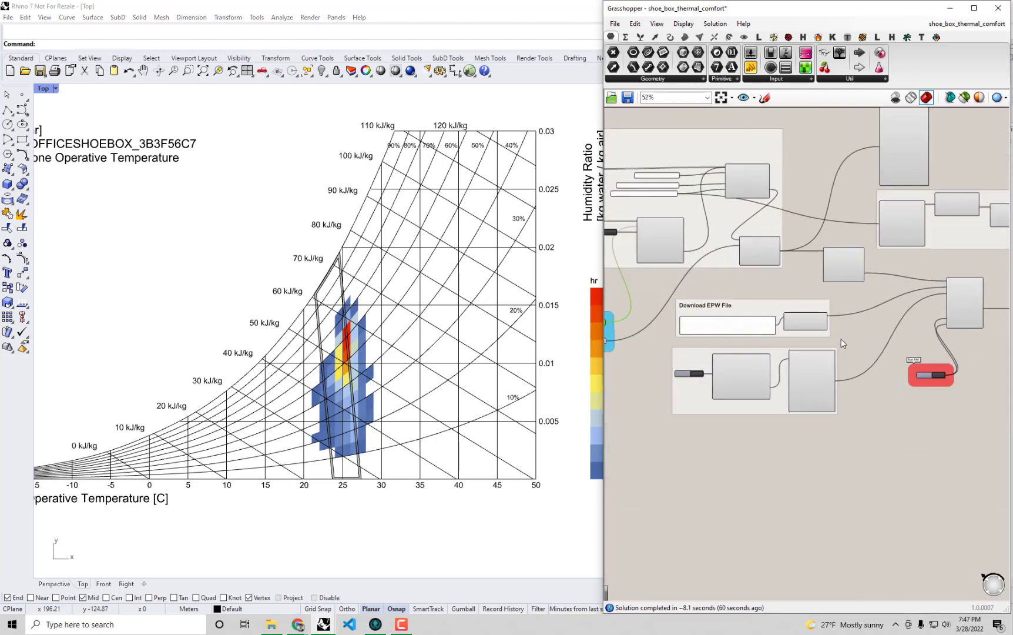
scroll(711, 330, up, 2)
scroll(742, 336, up, 2)
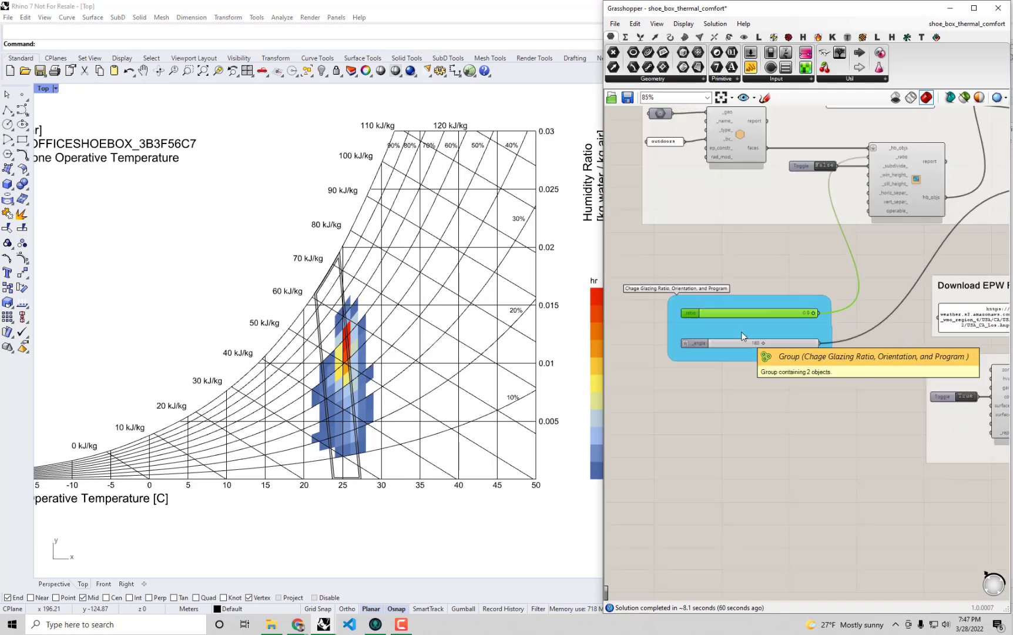
scroll(774, 330, up, 2)
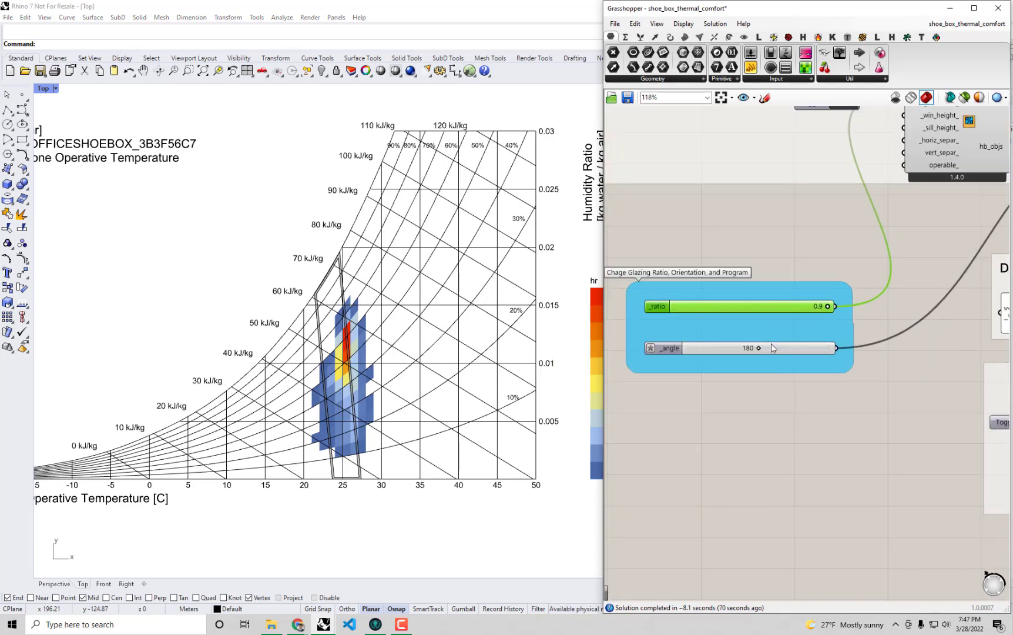
double_click(771, 347)
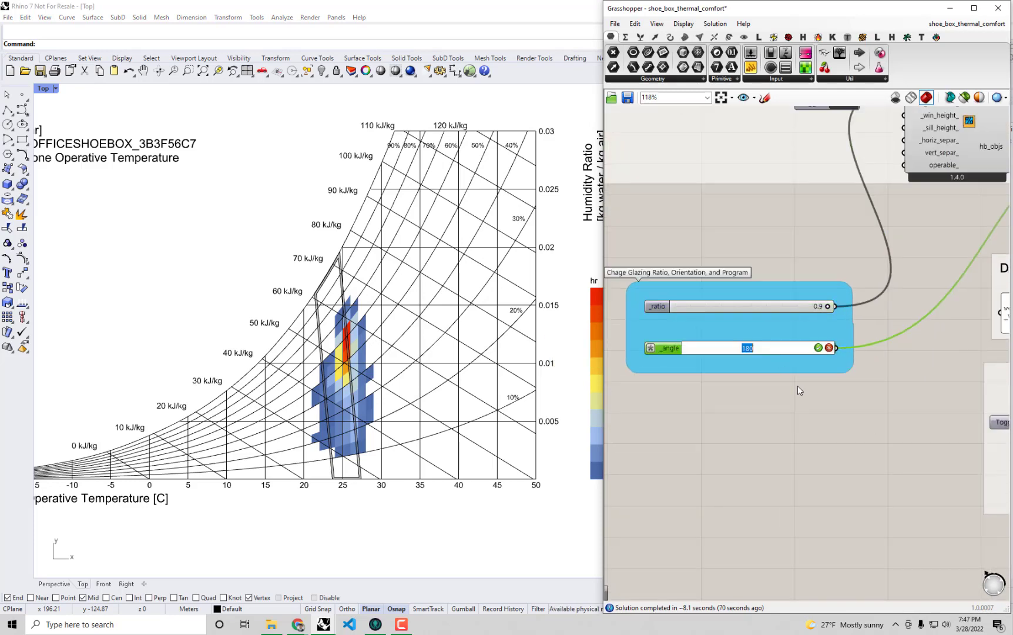
text(270)
click(819, 348)
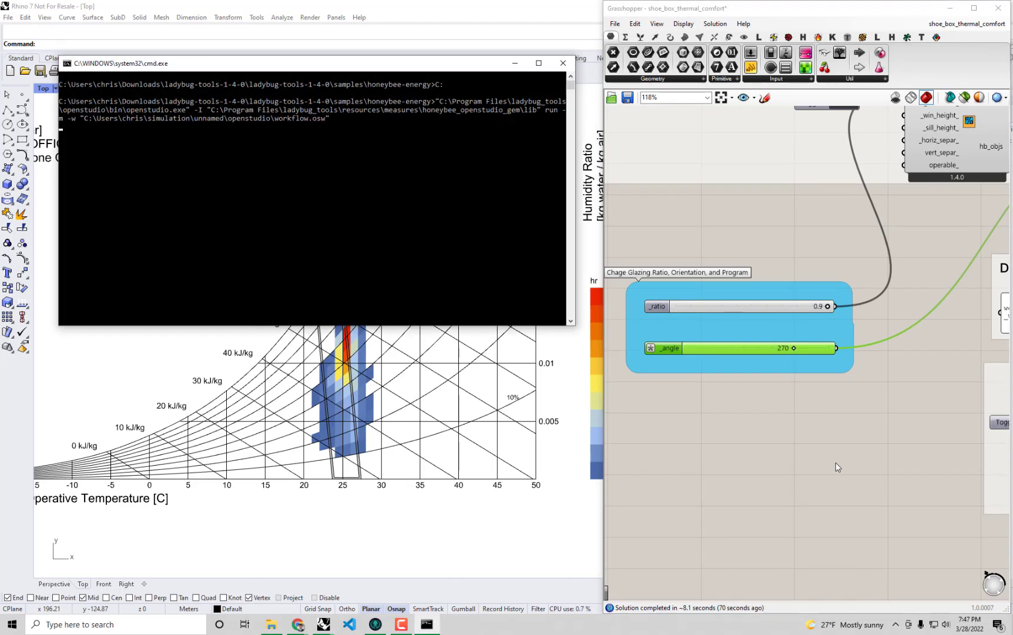